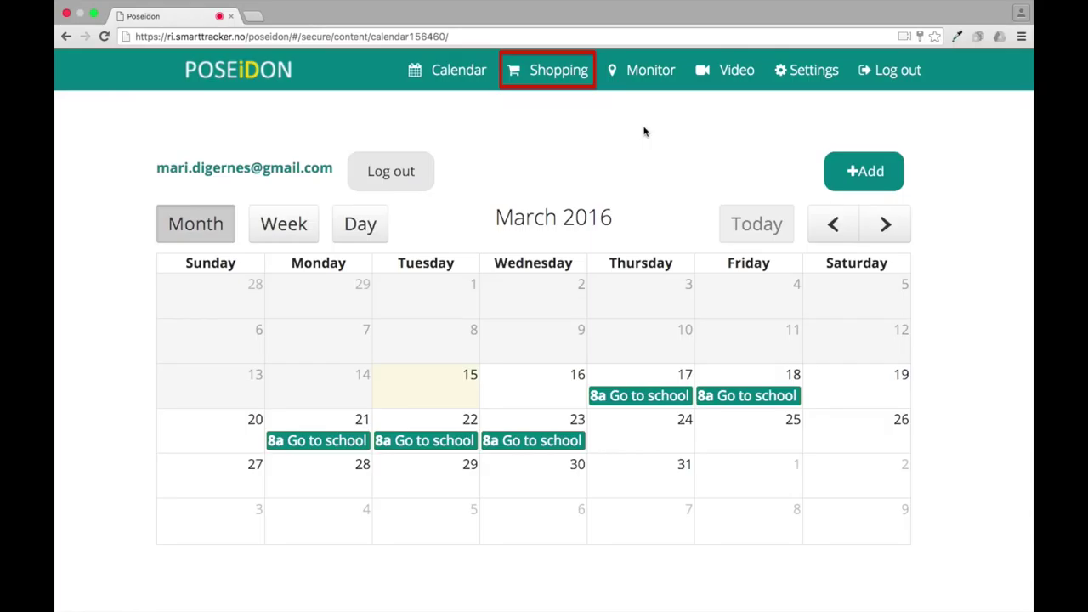
Step: Go to the Shopping section to reach the Add new product form
left_click(541, 73)
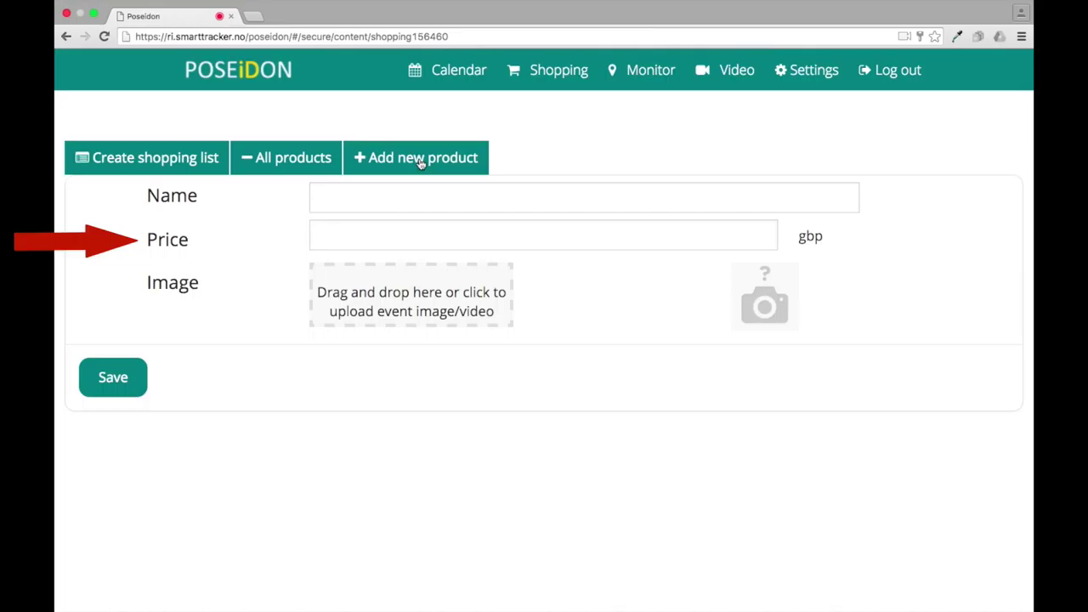
Step: Enter a new product named Egg priced at 1,3 gbp and start choosing its image
left_click(376, 199)
type("Egg")
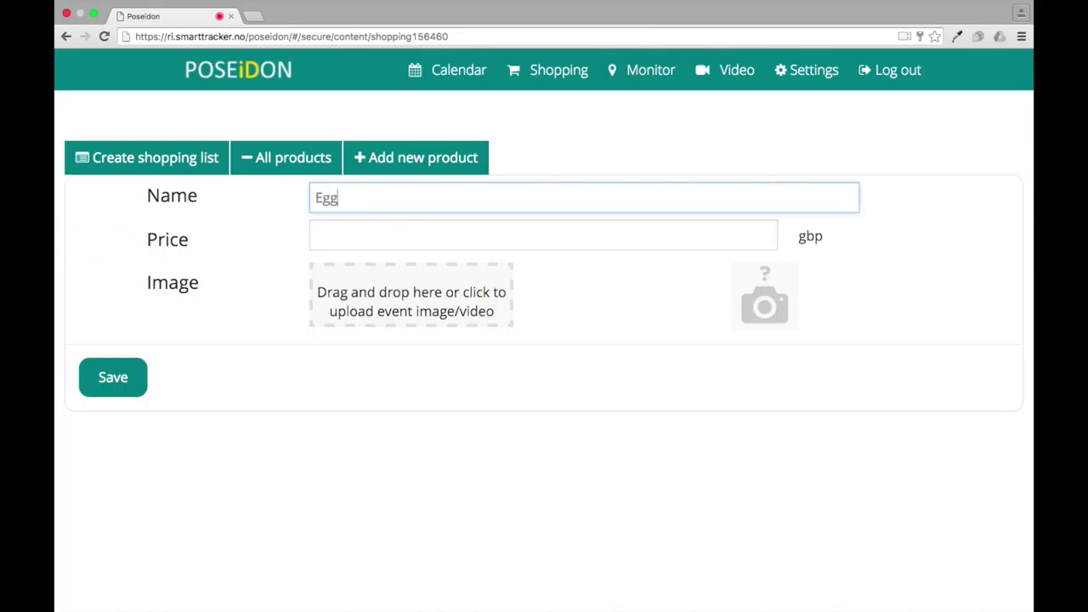
left_click(396, 229)
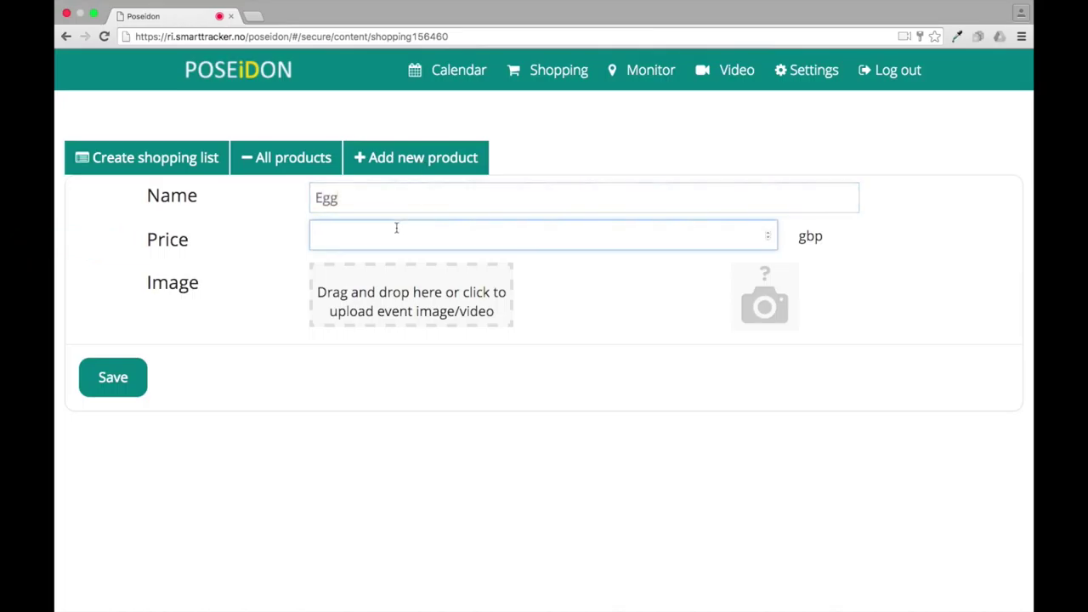
type("1,3")
left_click(421, 313)
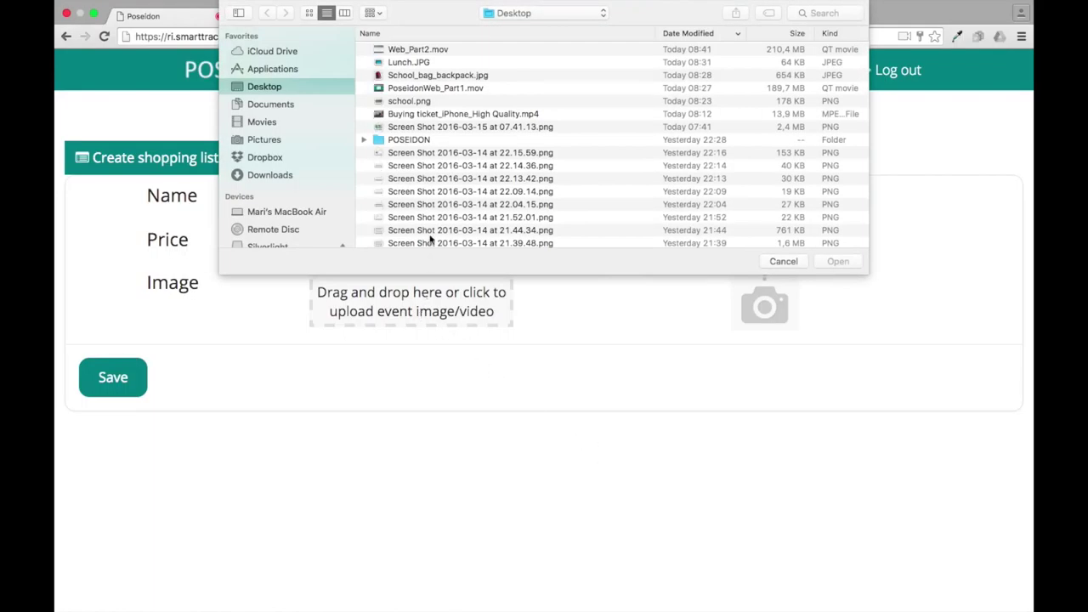
Step: Attach Egg.jpg from the Poseidon user manual folder as the product picture
left_click(513, 14)
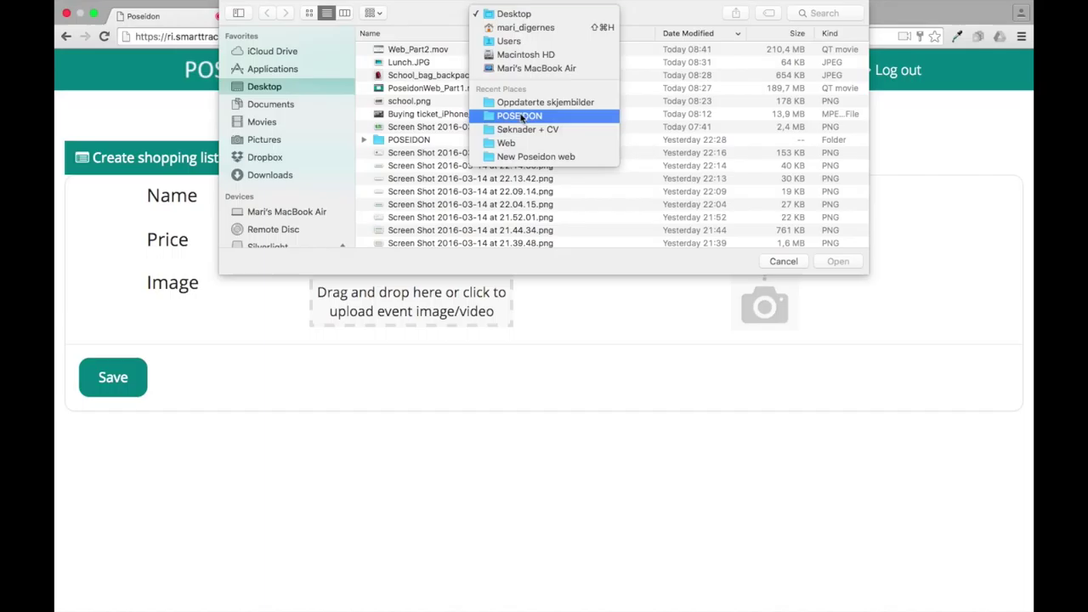
left_click(519, 156)
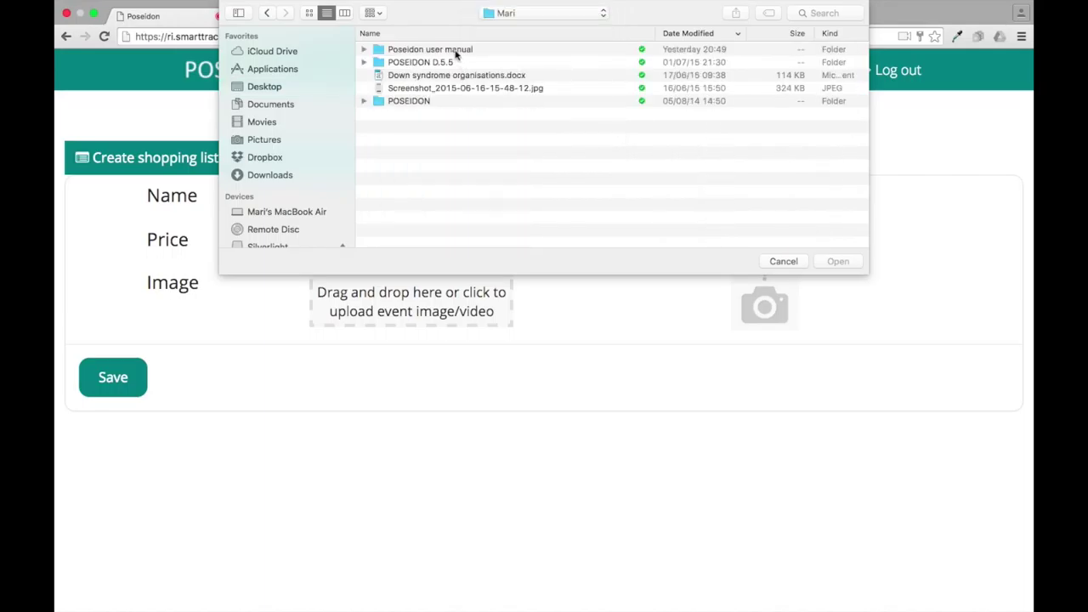
double_click(455, 50)
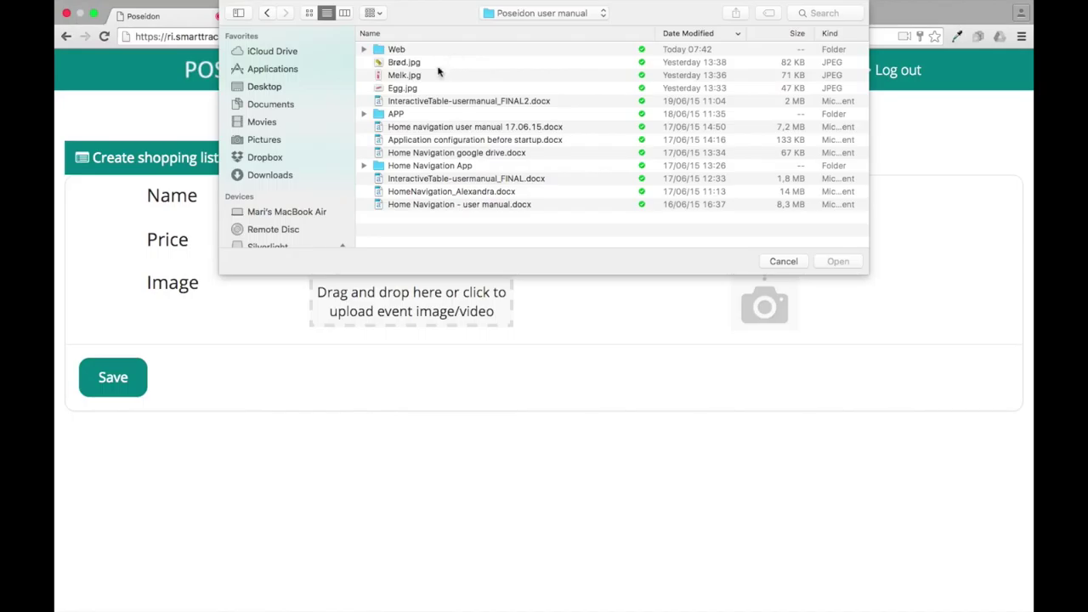
left_click(415, 90)
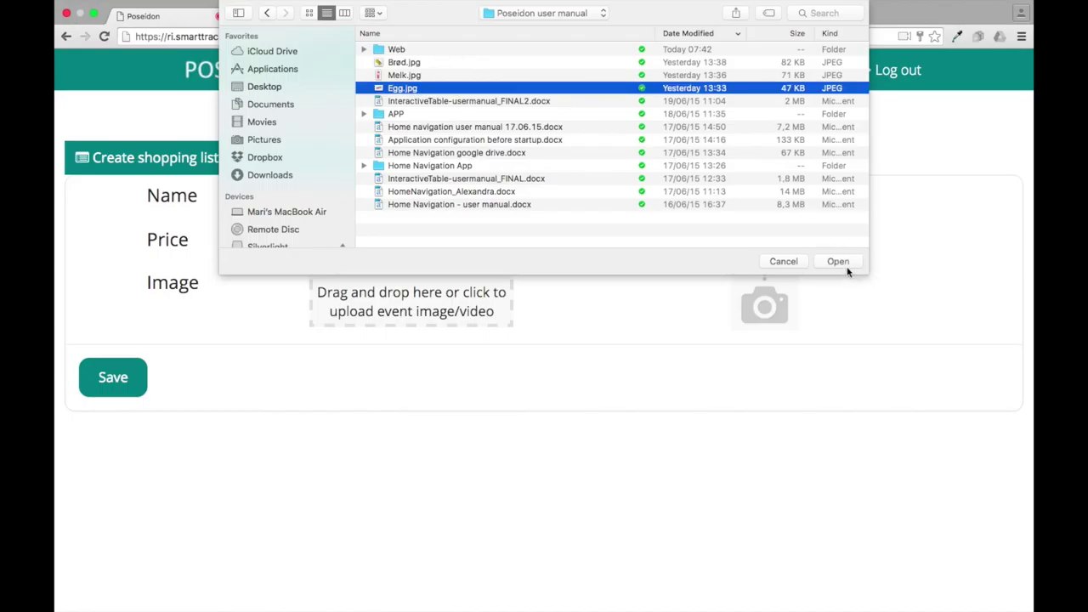
left_click(839, 264)
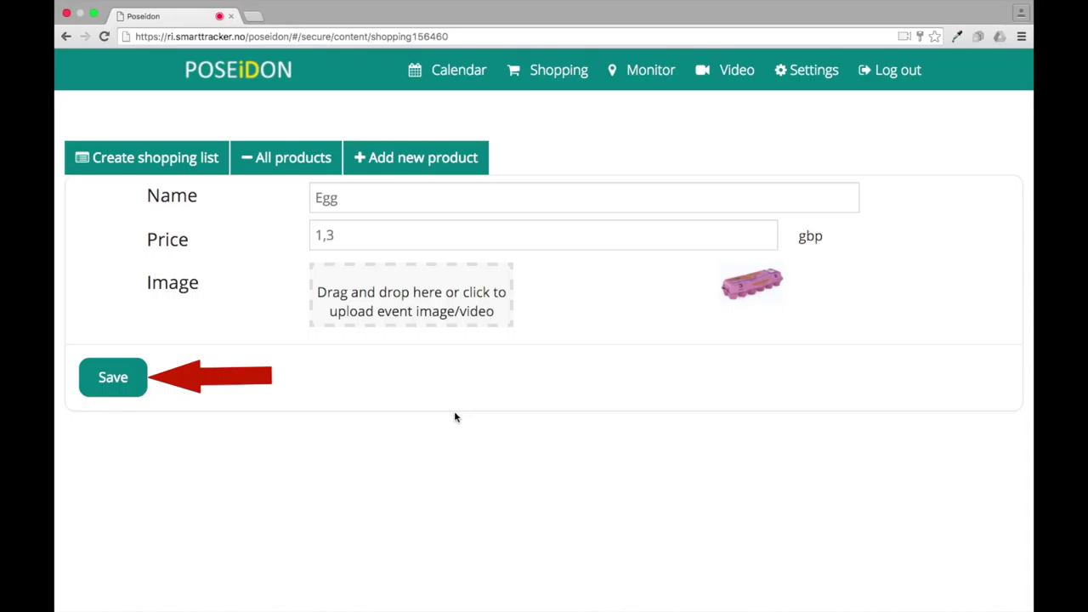
Step: Save the Egg product, then start a Milk product and select its price for replacement
left_click(138, 377)
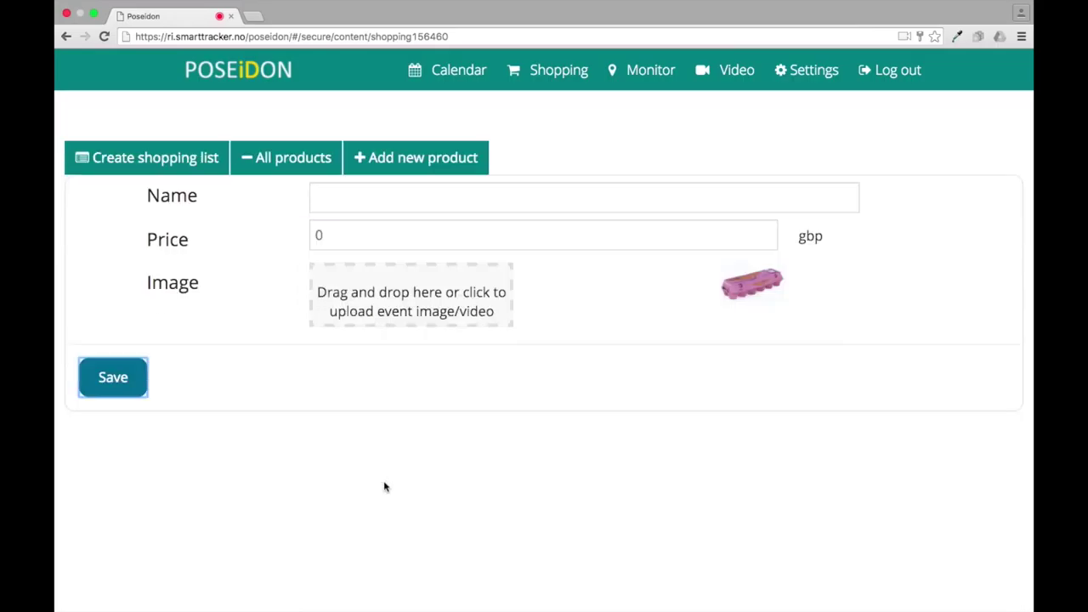
left_click(371, 197)
type("Milk")
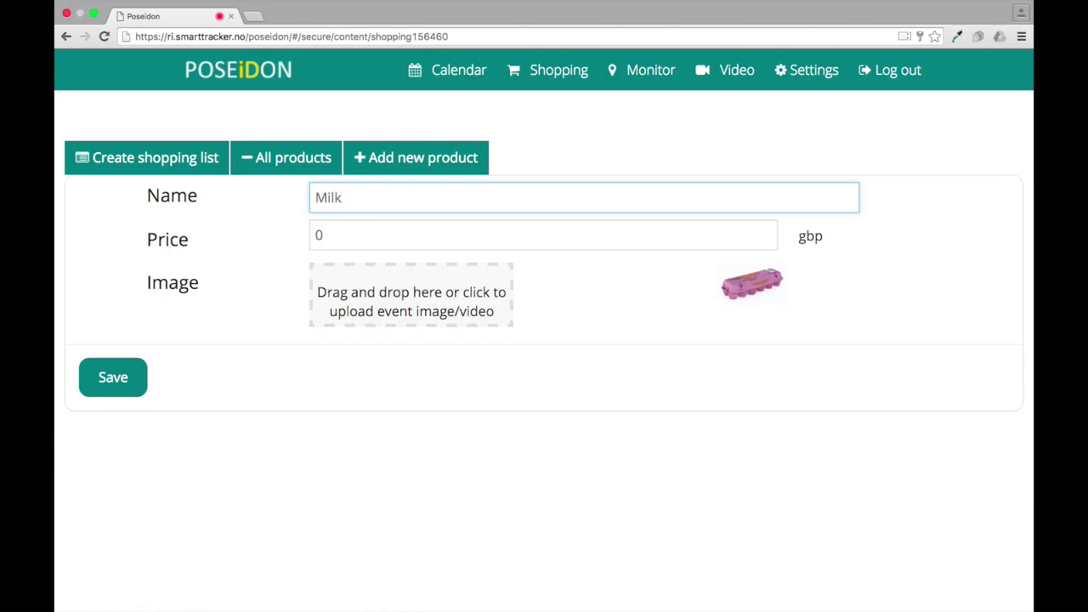
double_click(372, 231)
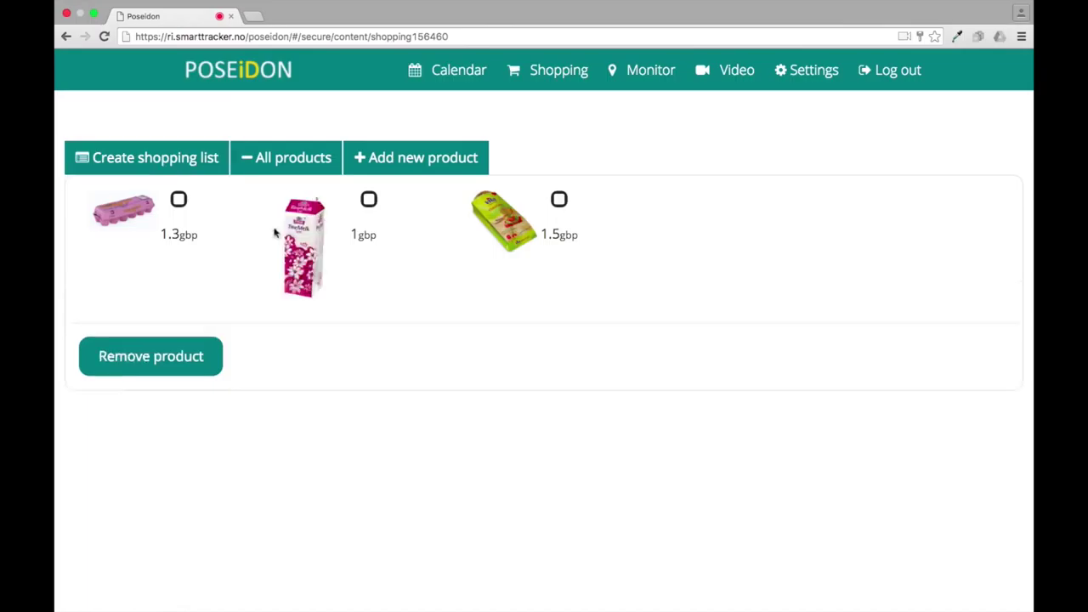
Step: Create a shopping list named 'Monday shopping' with Egg, Milk and Bread ticked
left_click(174, 161)
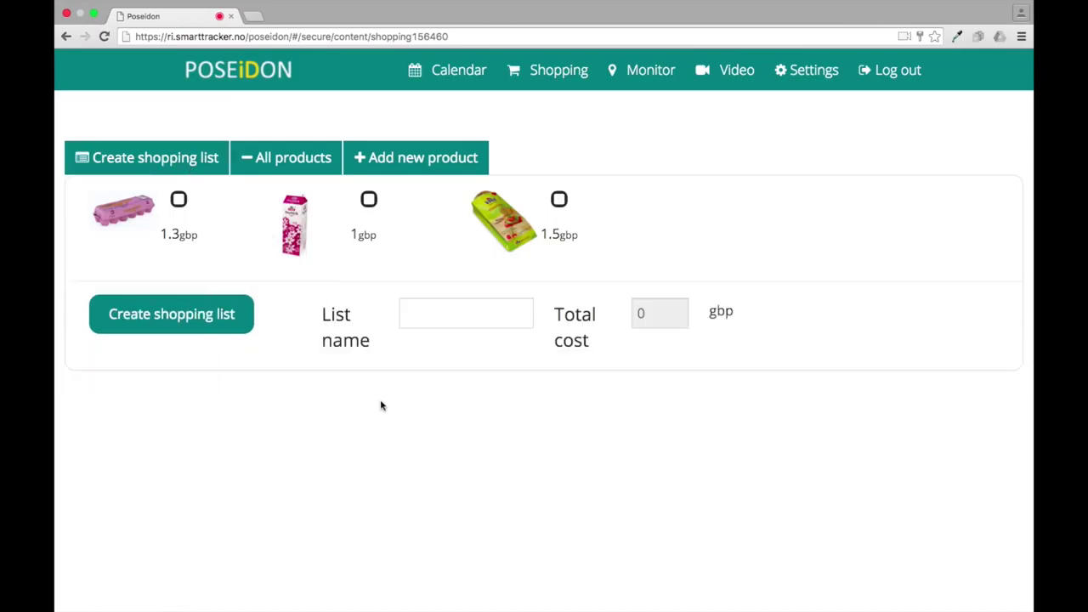
left_click(180, 204)
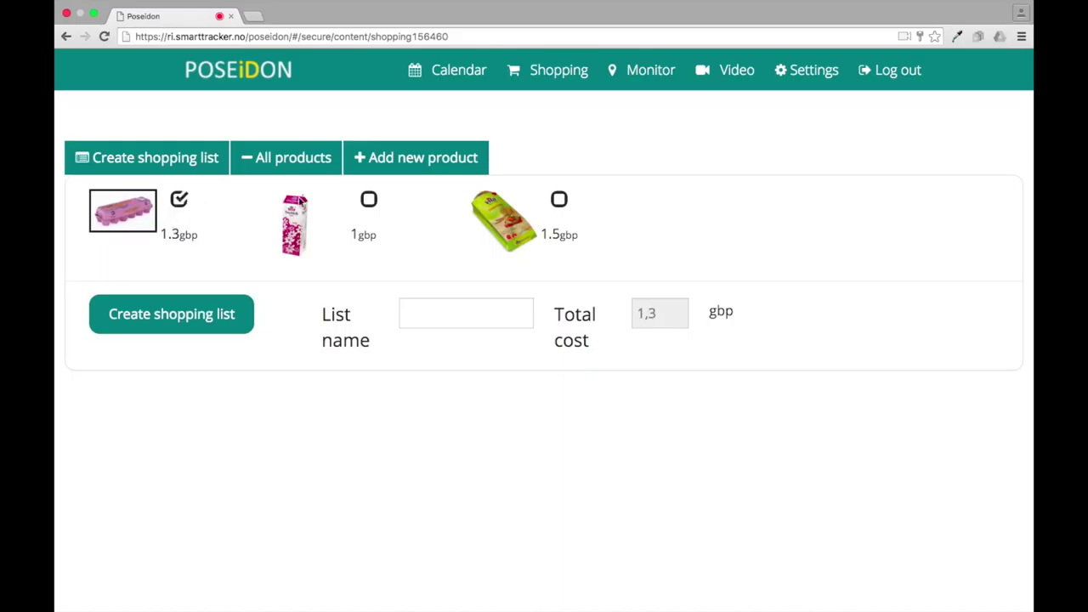
left_click(371, 203)
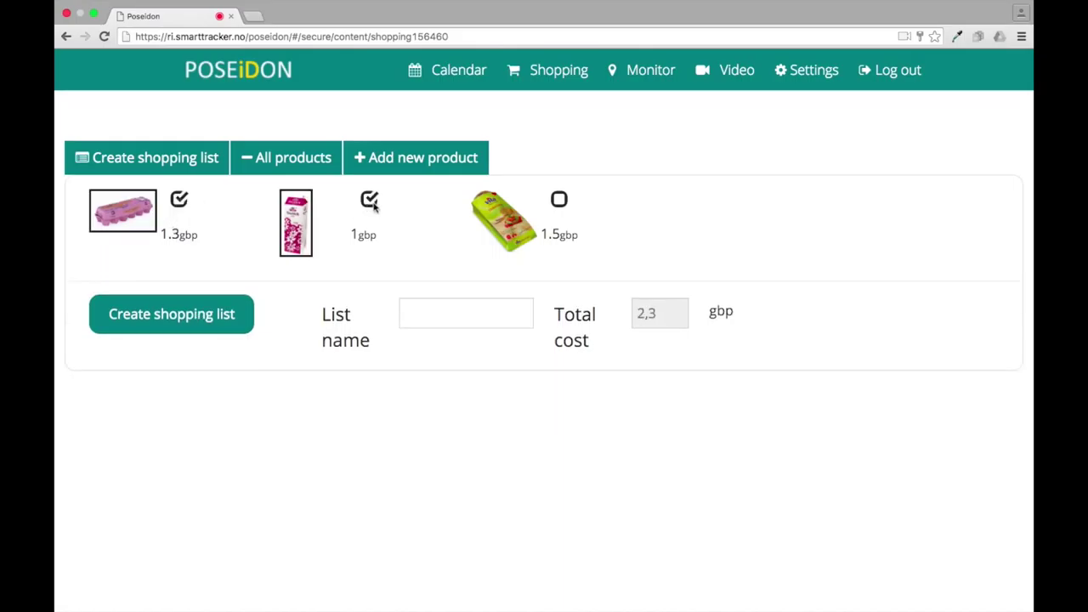
left_click(512, 214)
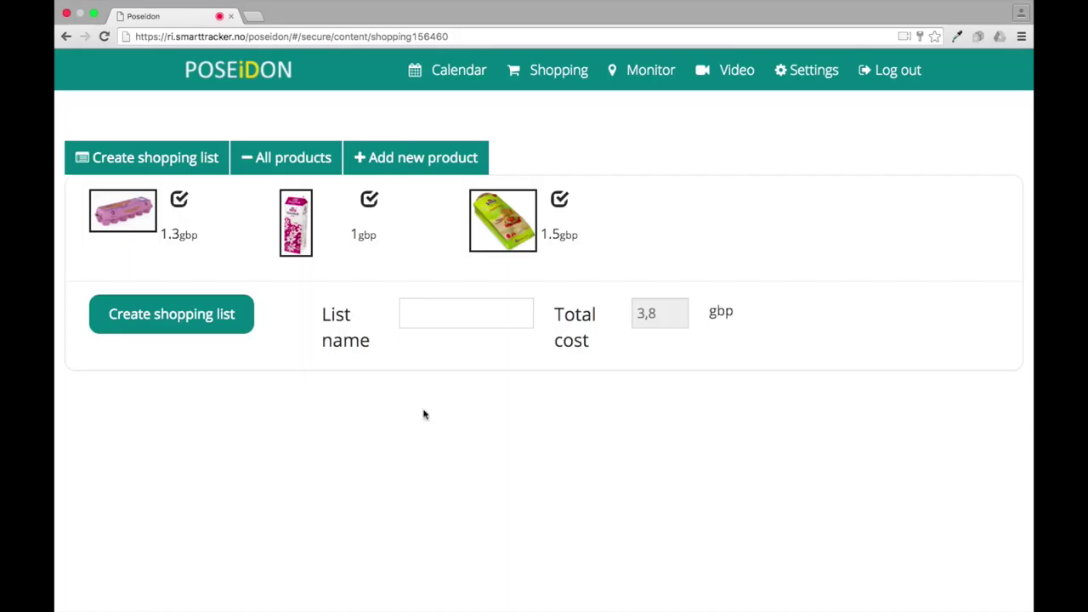
left_click(434, 310)
type("Mo")
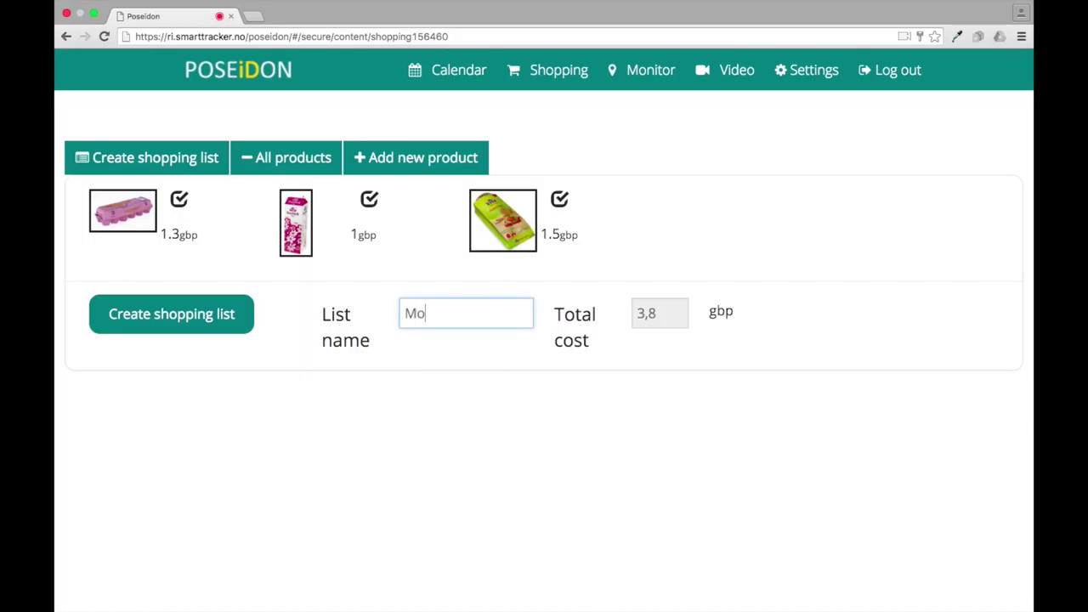
type("nday shopping")
left_click(577, 475)
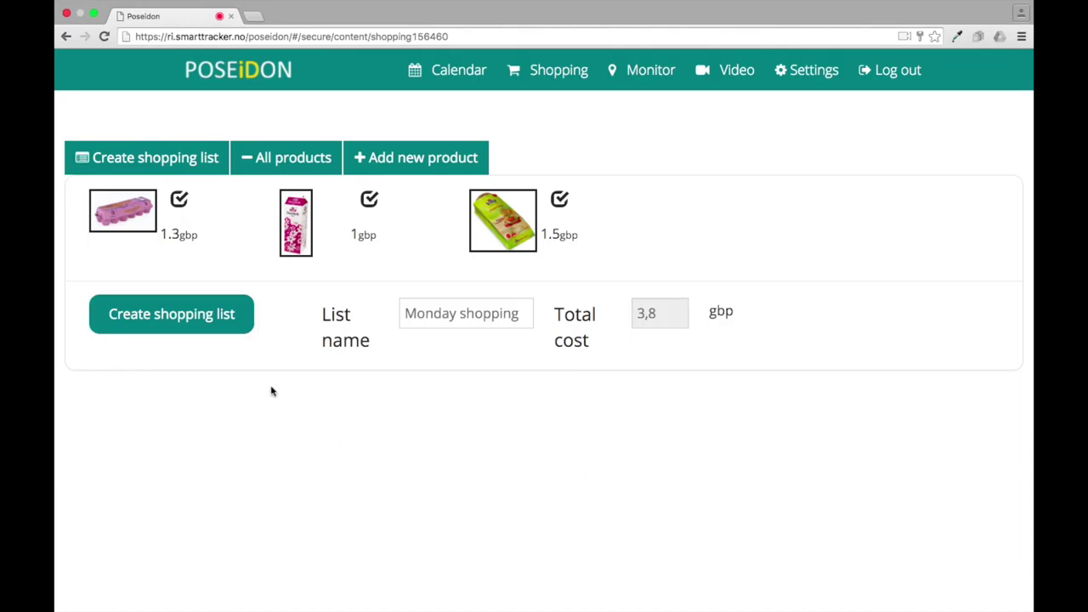
left_click(176, 317)
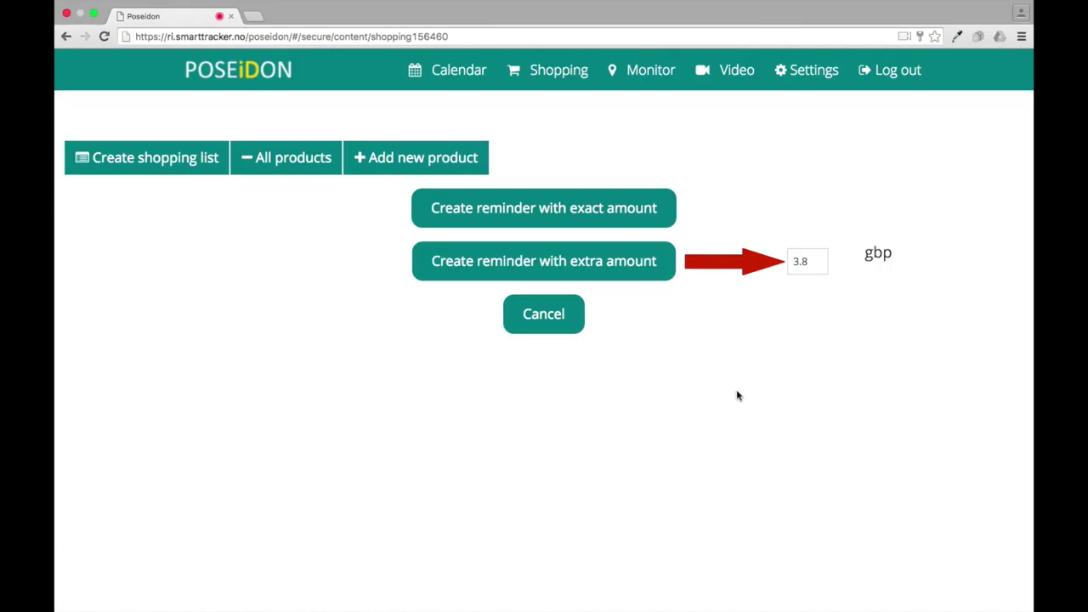
Step: Replace the 3.8 in the extra-amount reminder field with 5
left_click(815, 270)
double_click(816, 269)
type("5")
left_click(832, 331)
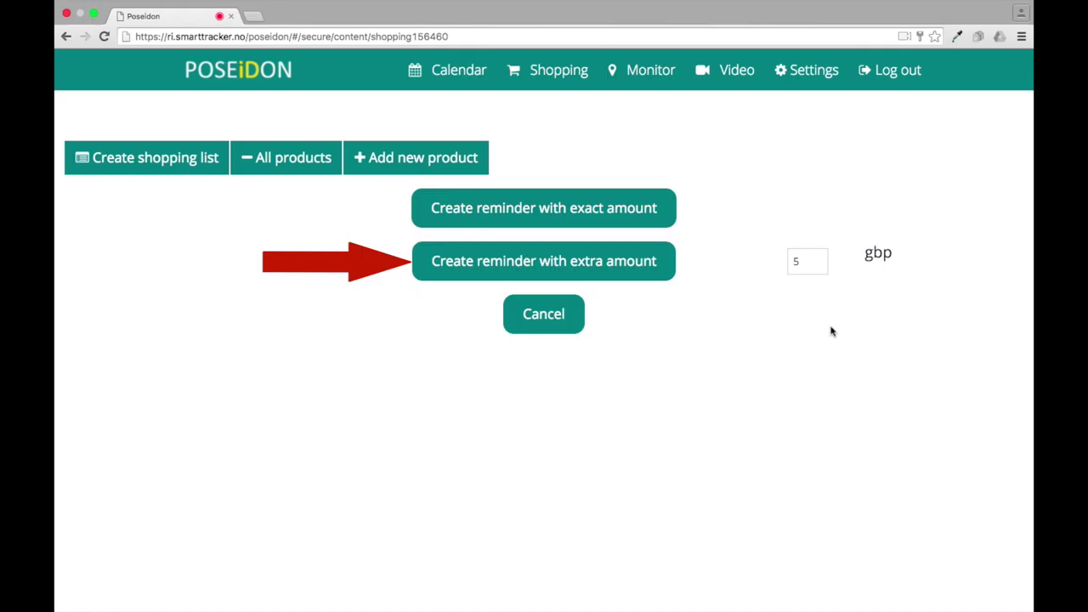
Step: Create the extra-amount reminder dated 17 March 2016 and save the event
left_click(638, 268)
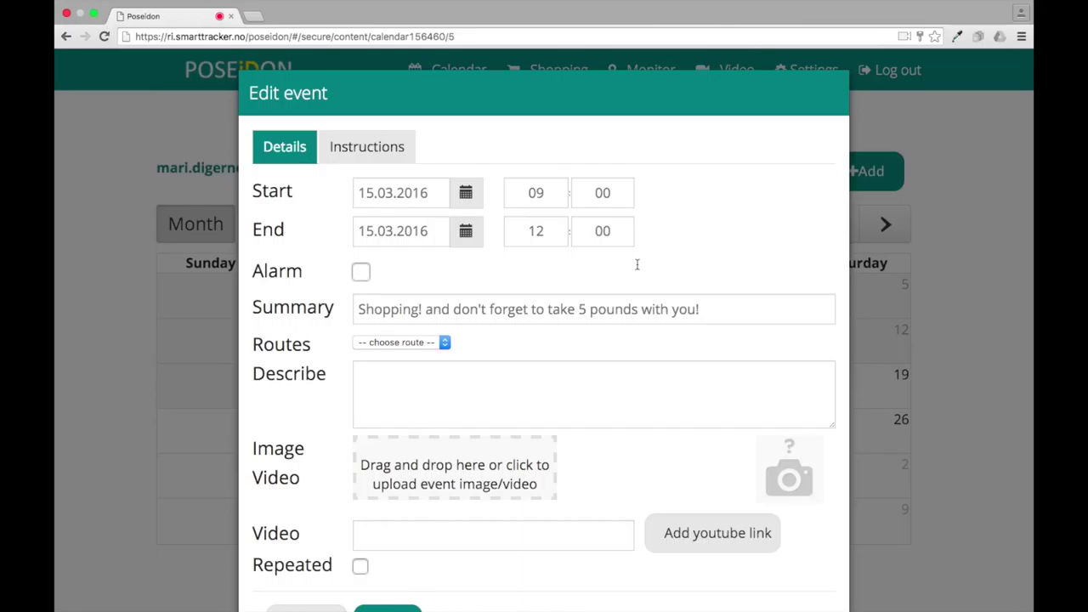
scroll(637, 264, "down", 2)
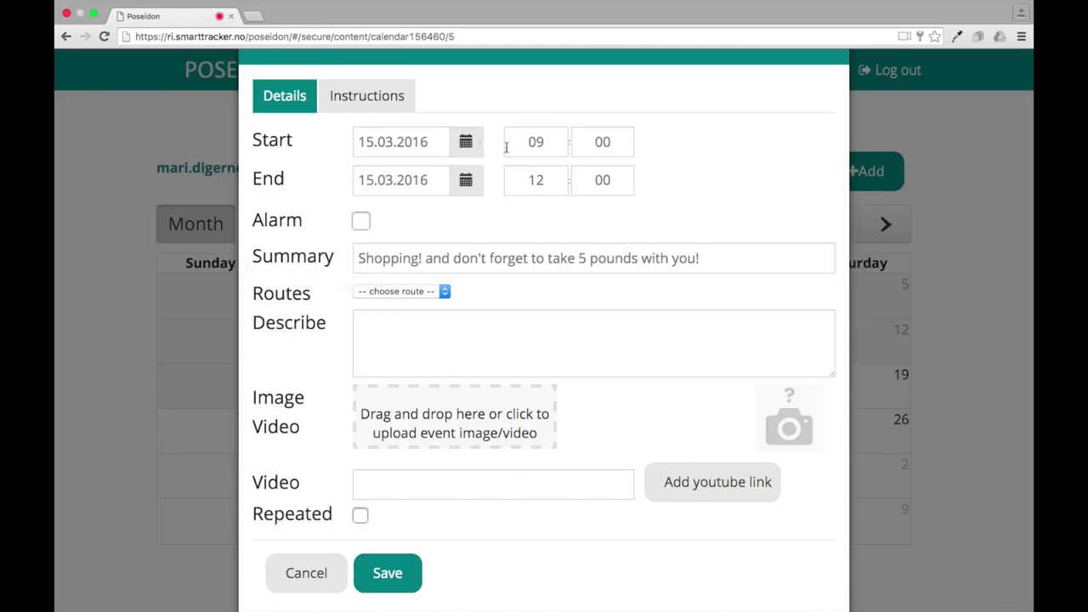
left_click(465, 142)
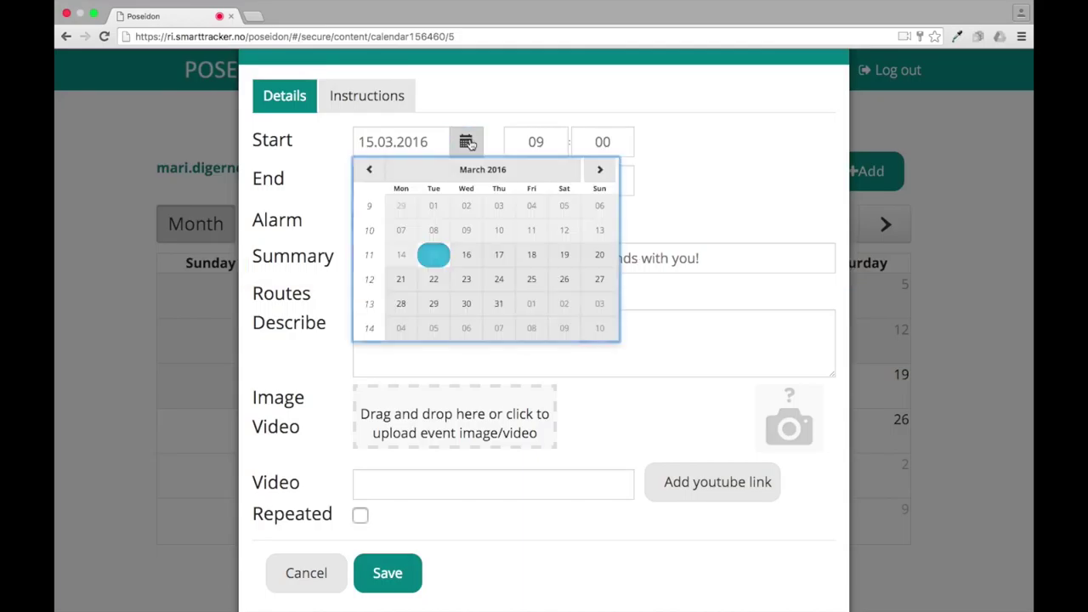
left_click(497, 253)
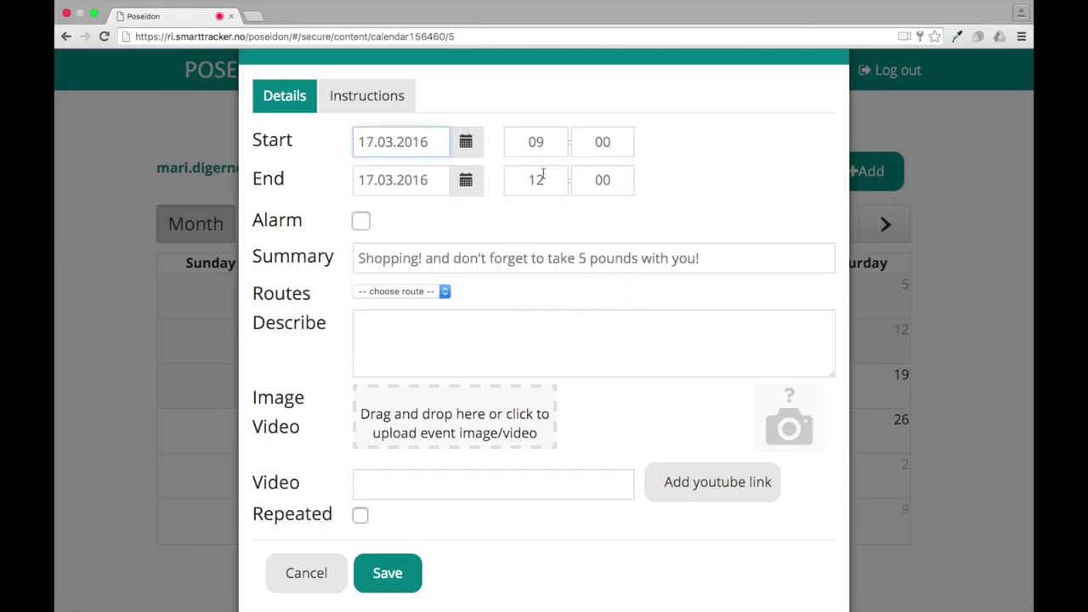
key("Tab")
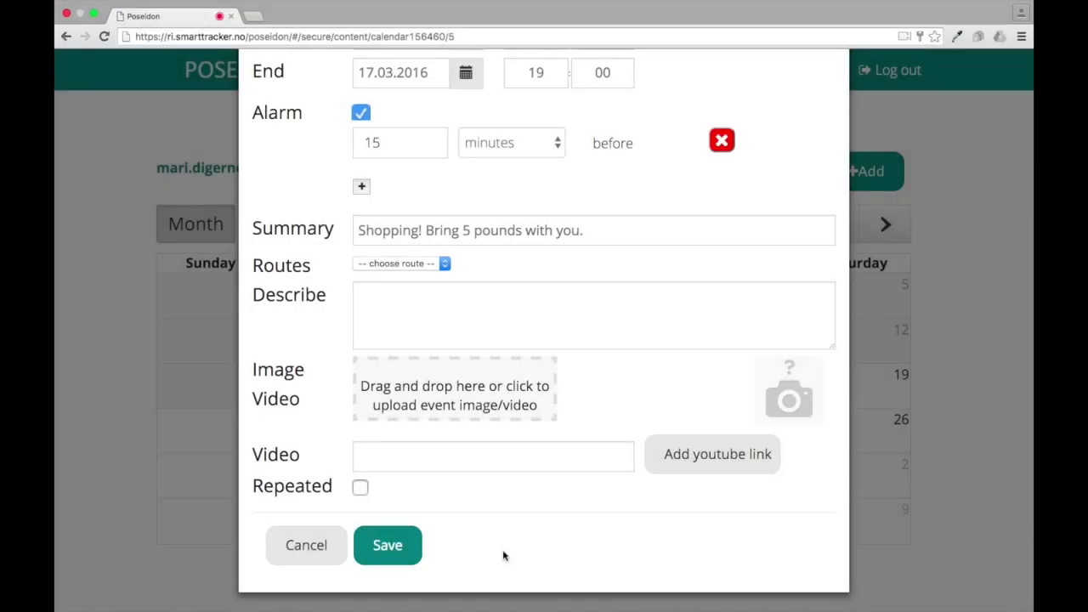
left_click(410, 553)
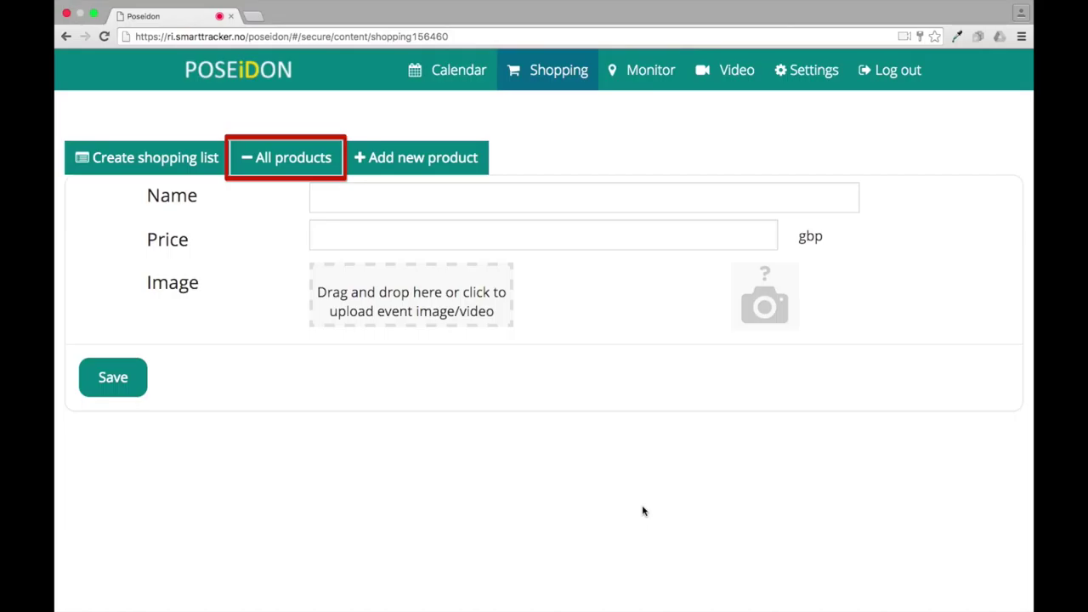
Step: Show All products and tick the checkbox beside Egg
left_click(287, 153)
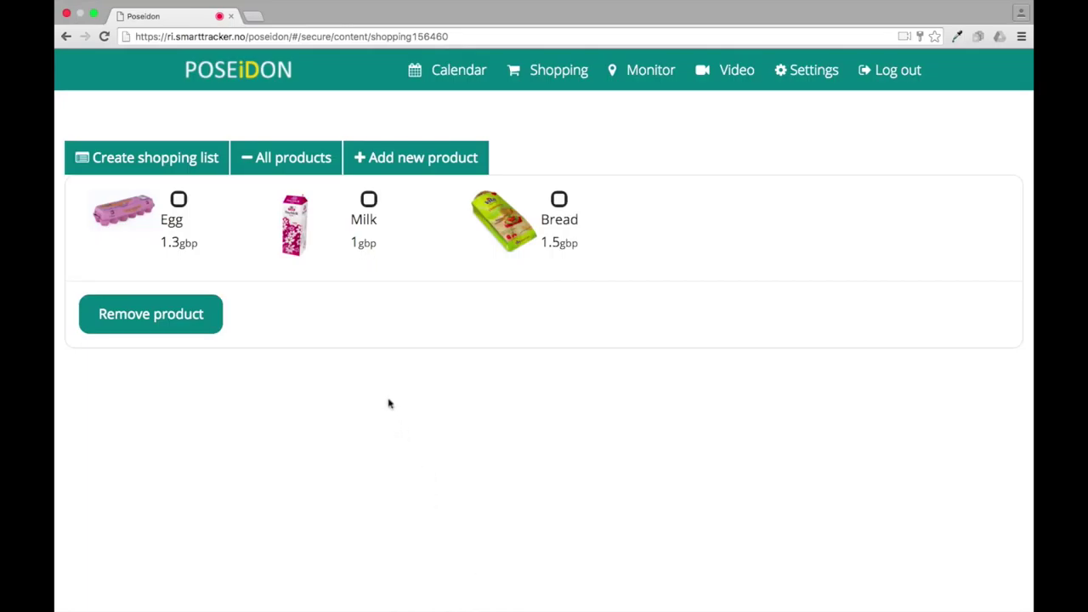
left_click(179, 201)
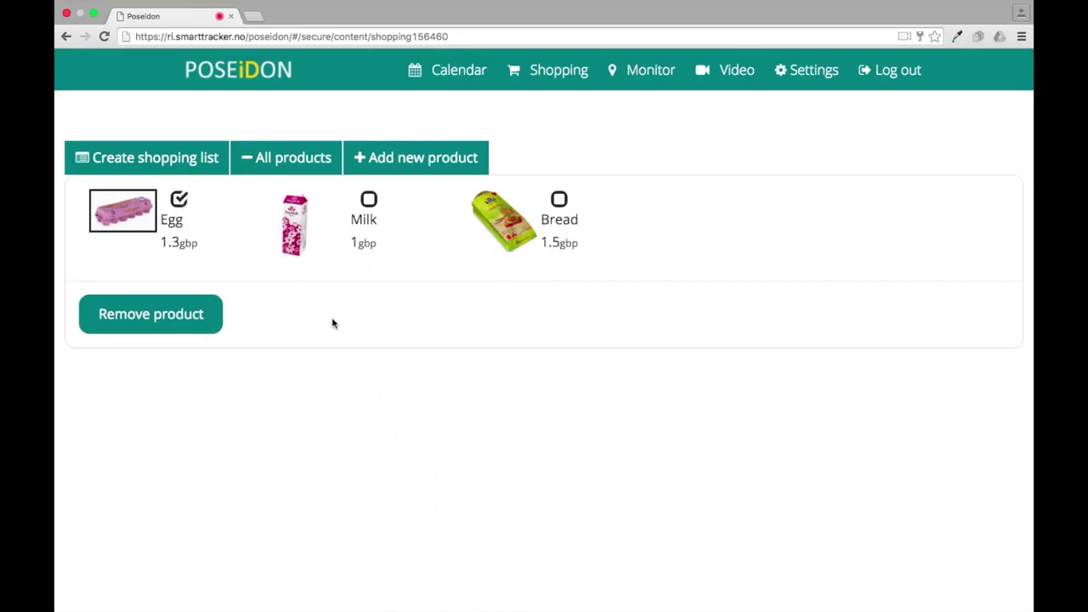